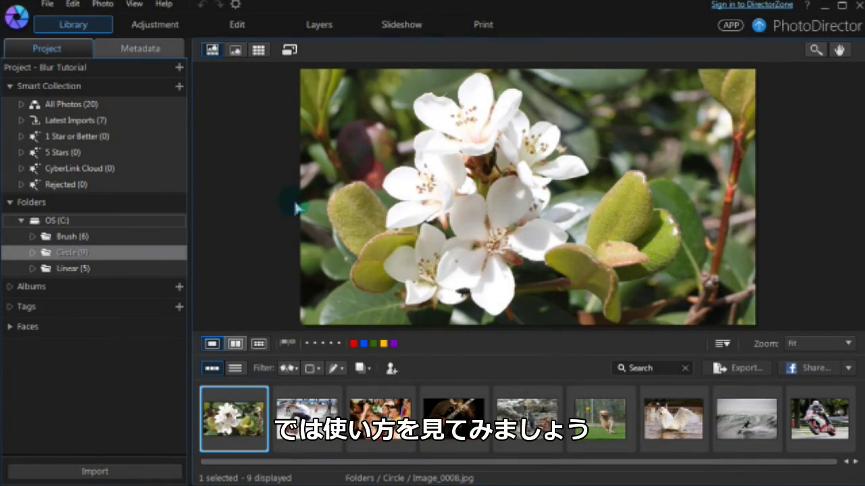
# Open the Circle folder's flower photo for editing, bringing up the new-copy notice
pyautogui.click(240, 27)
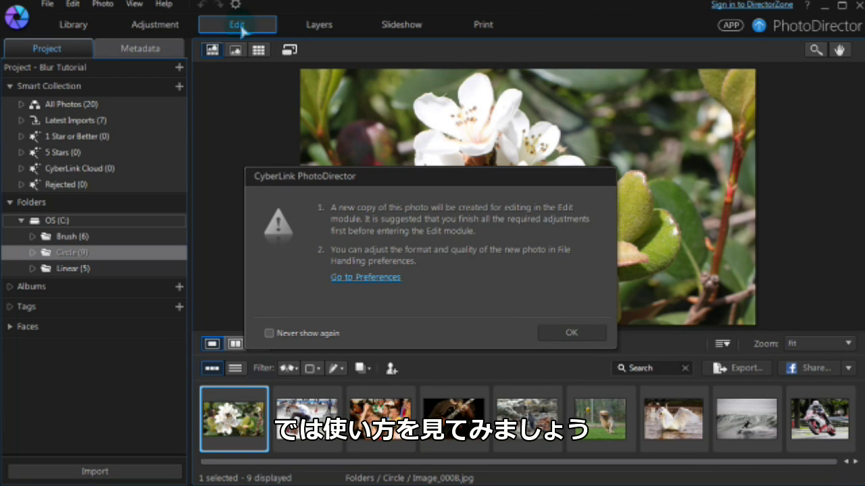
# Accept the copy notice and open Blur Tools, moving through the Linear mode to the Brush mode
pyautogui.click(572, 332)
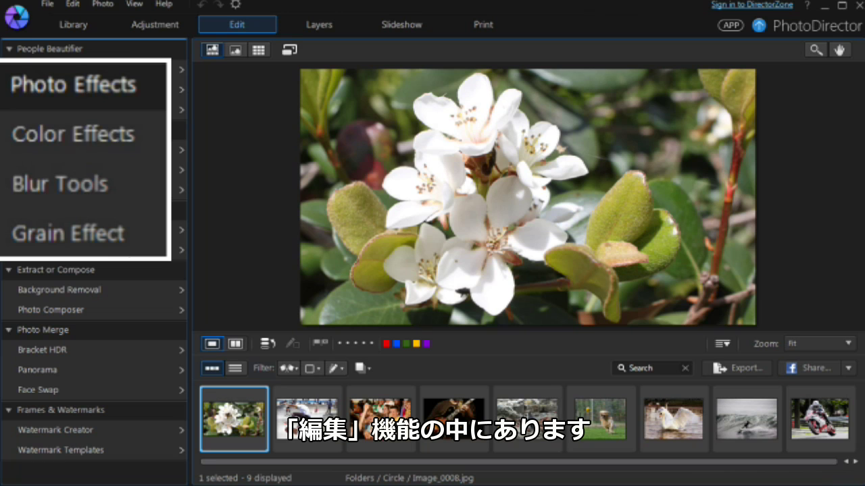
pyautogui.click(110, 174)
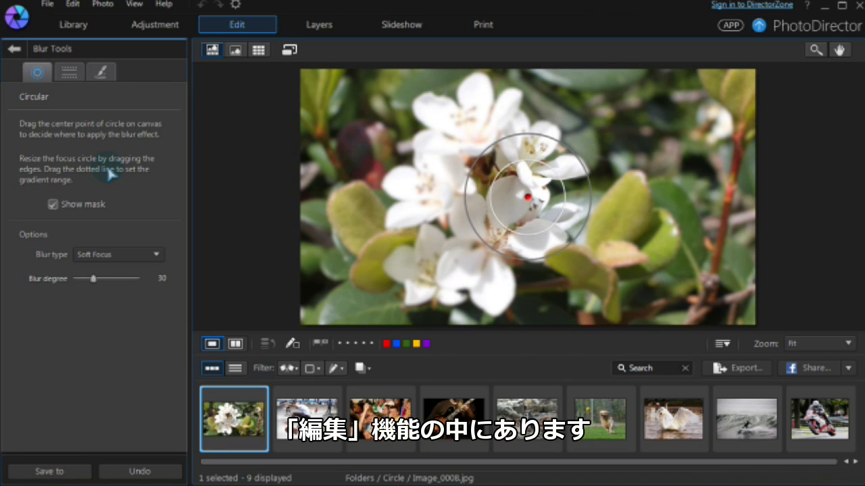
pyautogui.click(67, 77)
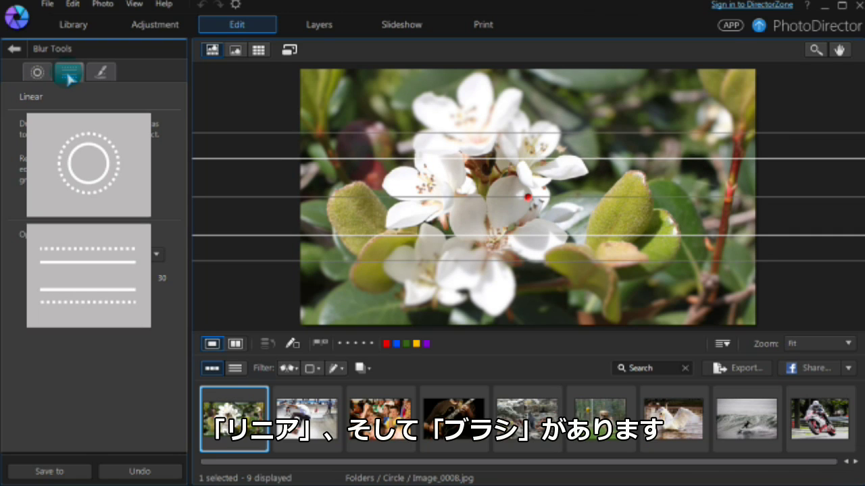
pyautogui.click(101, 73)
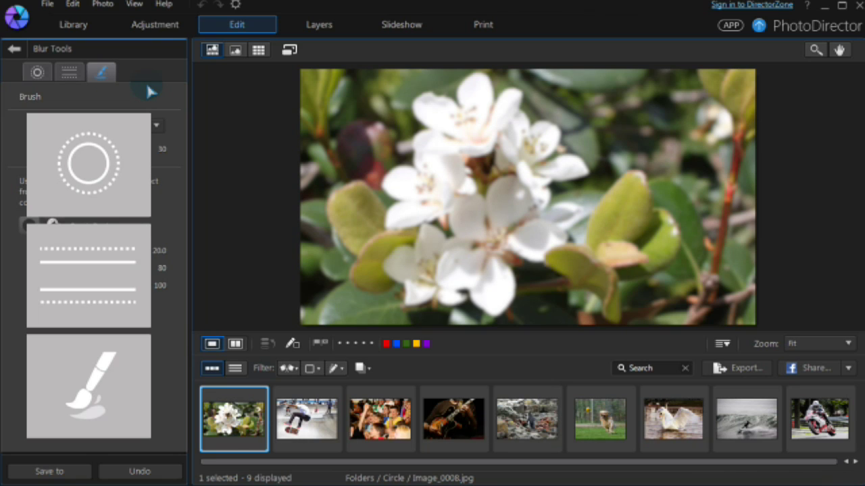
# Switch to Circular blur and fit the focus circle and gradient ring around the flower cluster
pyautogui.click(38, 75)
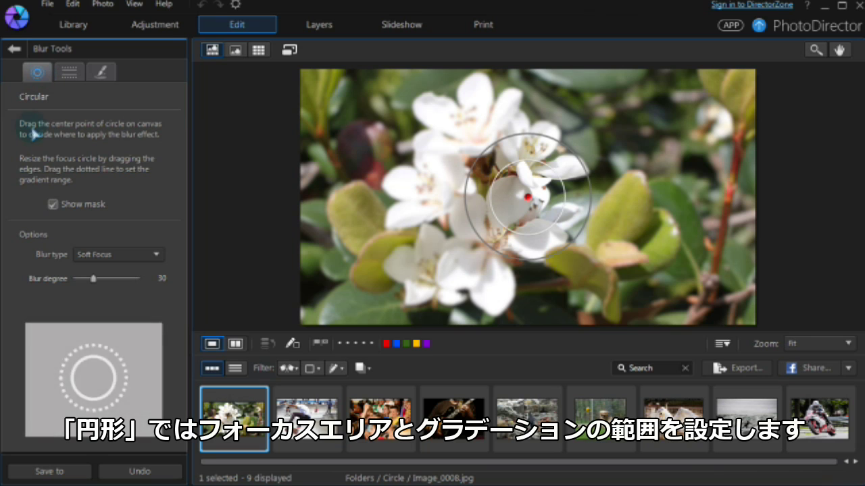
pyautogui.moveTo(486, 244); pyautogui.dragTo(380, 286)
pyautogui.moveTo(506, 227); pyautogui.dragTo(448, 258)
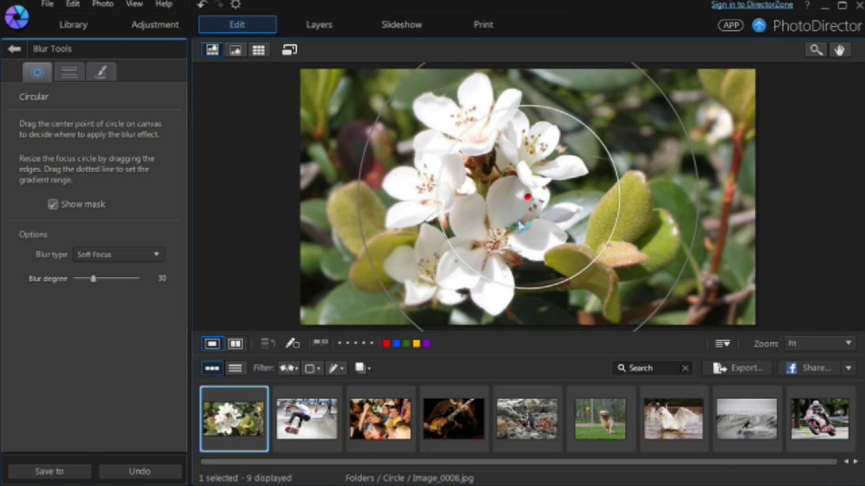
pyautogui.moveTo(532, 198); pyautogui.dragTo(495, 204)
pyautogui.moveTo(415, 250); pyautogui.dragTo(396, 265)
# Keep Soft Focus at blur degree 90, tighten the outer ring, and go to the skateboard photo
pyautogui.click(156, 254)
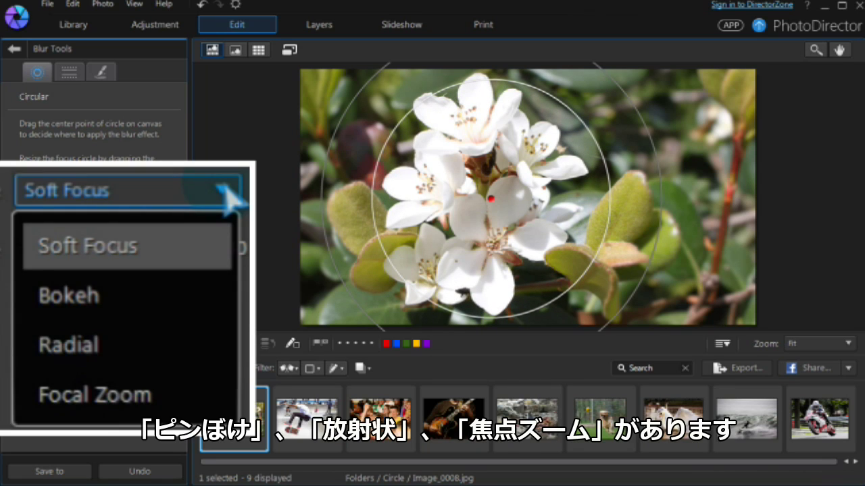
pyautogui.click(160, 258)
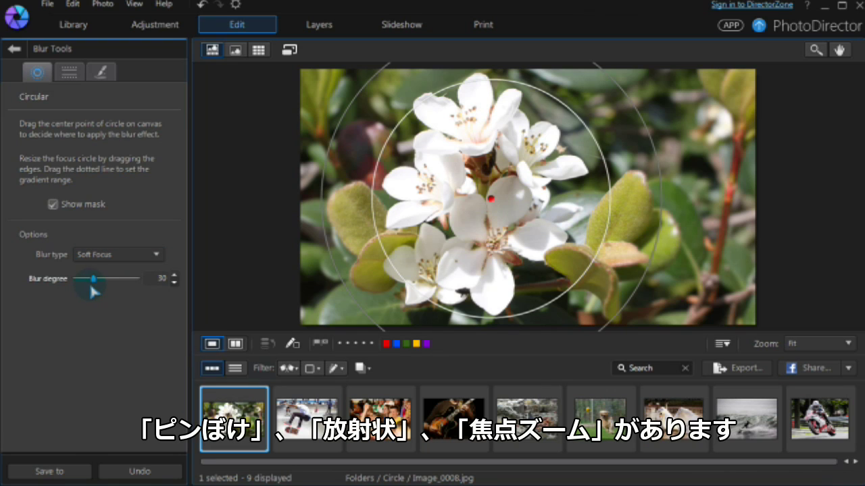
pyautogui.moveTo(96, 280); pyautogui.dragTo(130, 281)
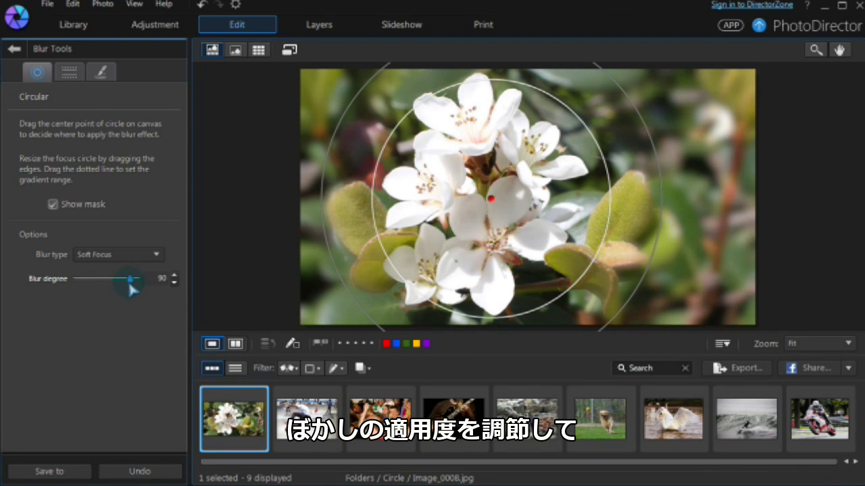
pyautogui.moveTo(324, 253); pyautogui.dragTo(346, 251)
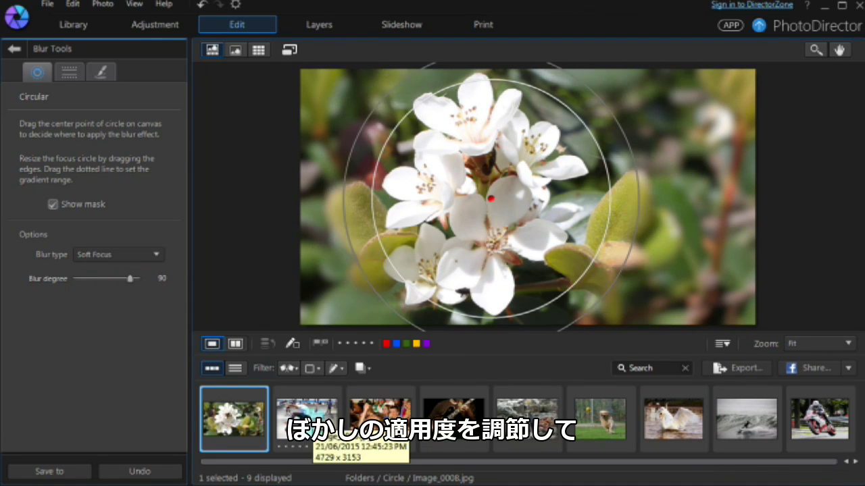
pyautogui.click(313, 423)
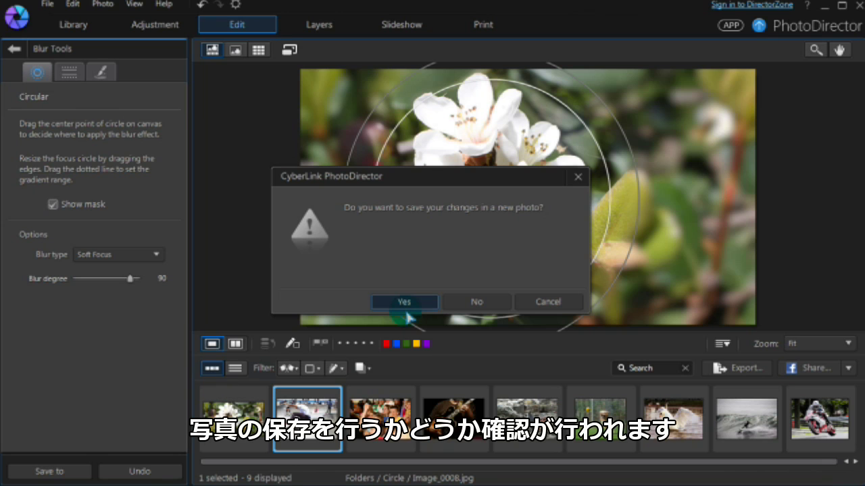
# Save the flower edits as a new photo and place the blur circle around the skater
pyautogui.click(404, 302)
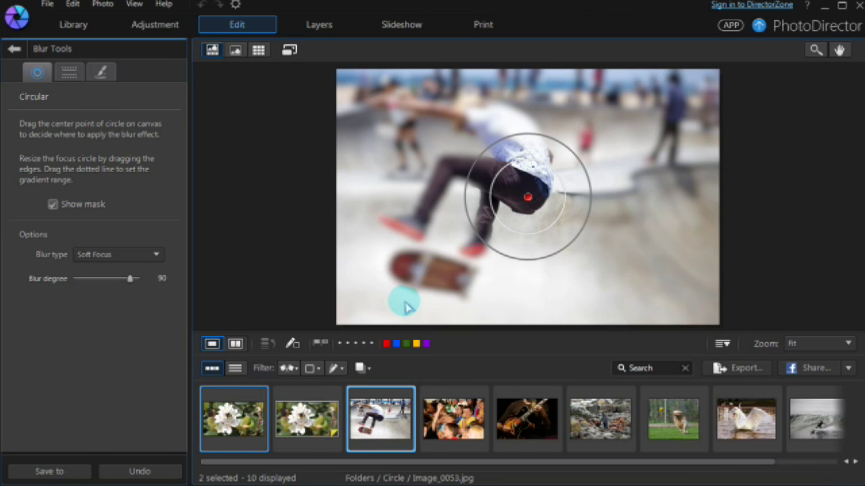
pyautogui.moveTo(534, 206); pyautogui.dragTo(477, 191)
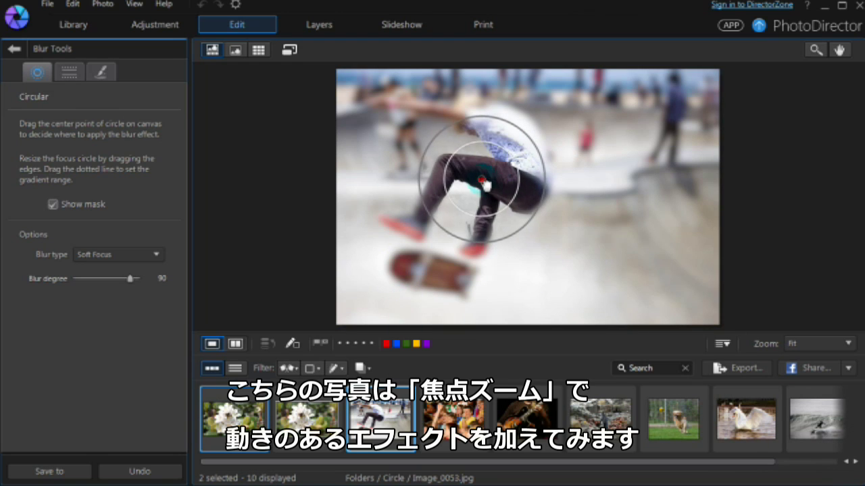
pyautogui.moveTo(436, 245); pyautogui.dragTo(396, 290)
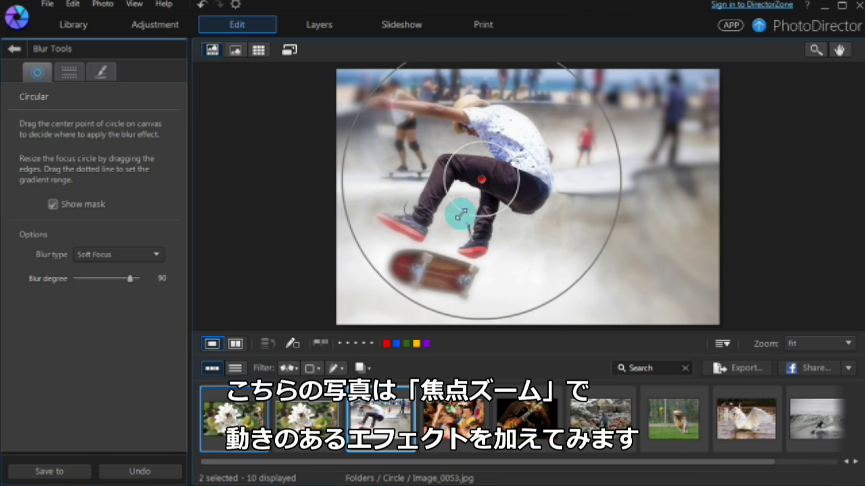
pyautogui.moveTo(461, 215); pyautogui.dragTo(415, 274)
pyautogui.click(539, 323)
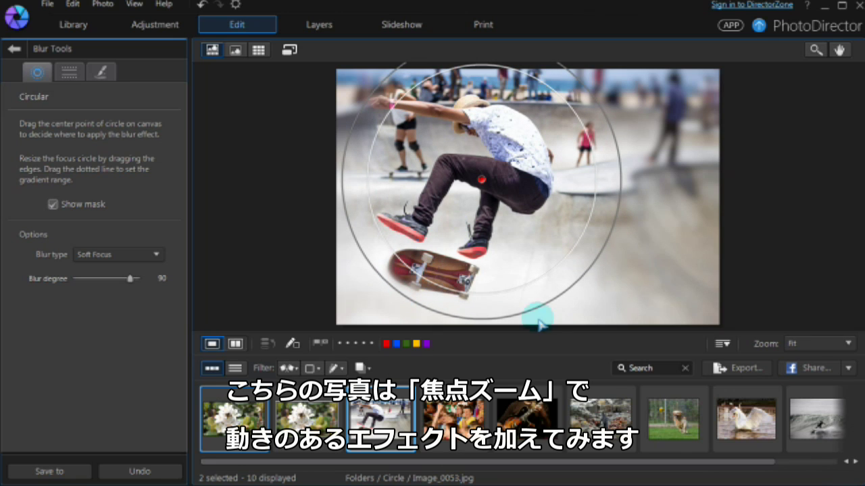
pyautogui.moveTo(536, 309); pyautogui.dragTo(533, 304)
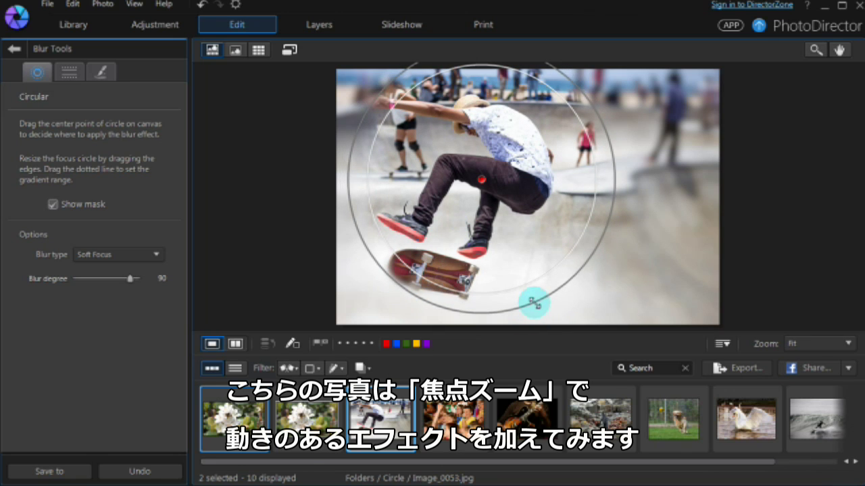
# Set the blur type to Focal Zoom at degree 67 and shrink the focus circle slightly
pyautogui.click(157, 257)
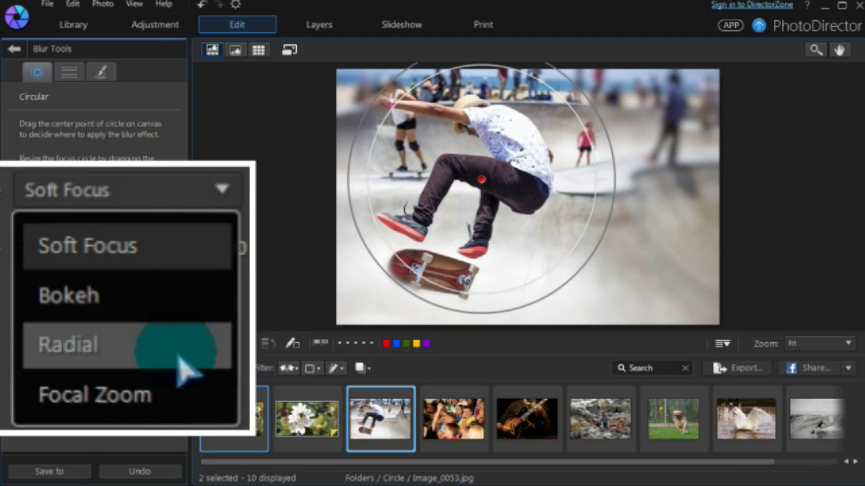
pyautogui.click(172, 411)
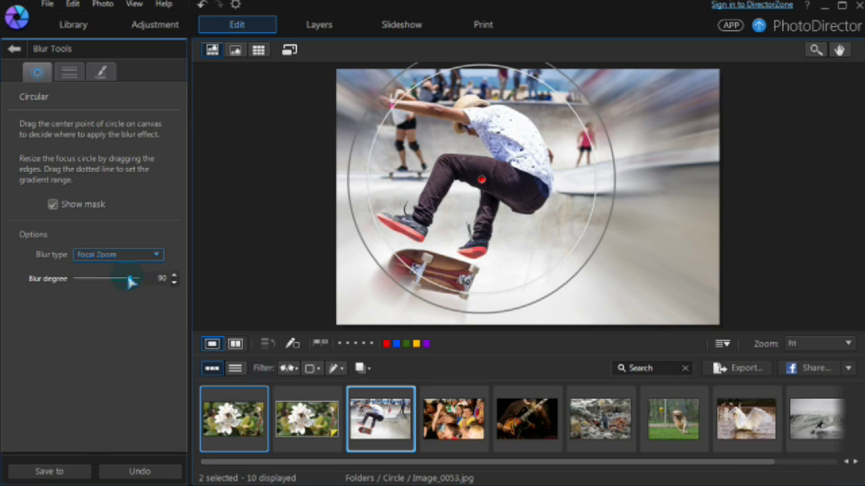
pyautogui.moveTo(141, 280); pyautogui.dragTo(116, 281)
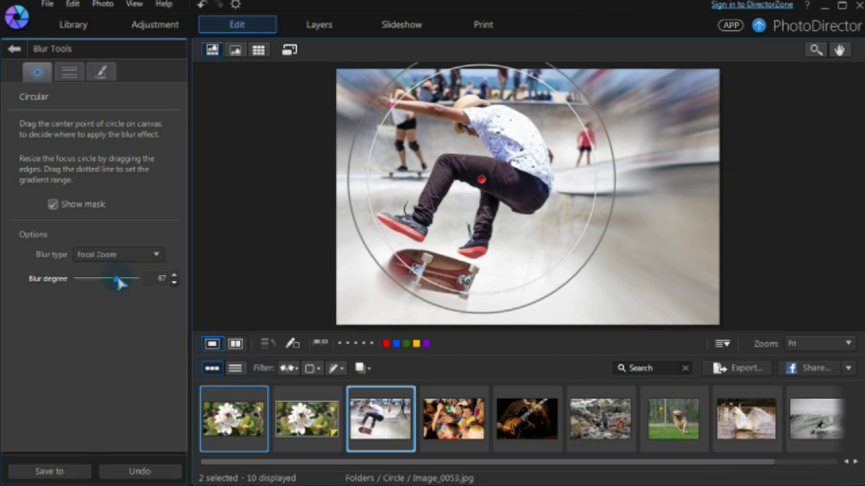
pyautogui.moveTo(353, 245); pyautogui.dragTo(371, 246)
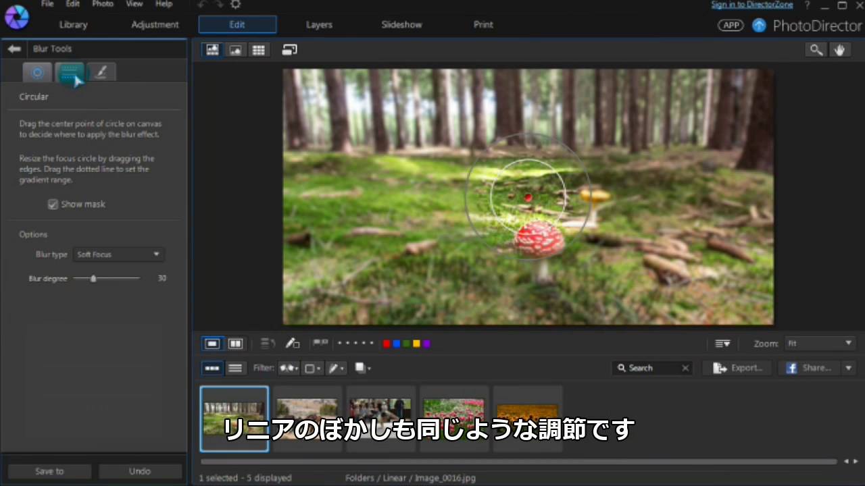
# Switch to Linear blur and position and tilt the sharp band over the mushroom
pyautogui.click(76, 77)
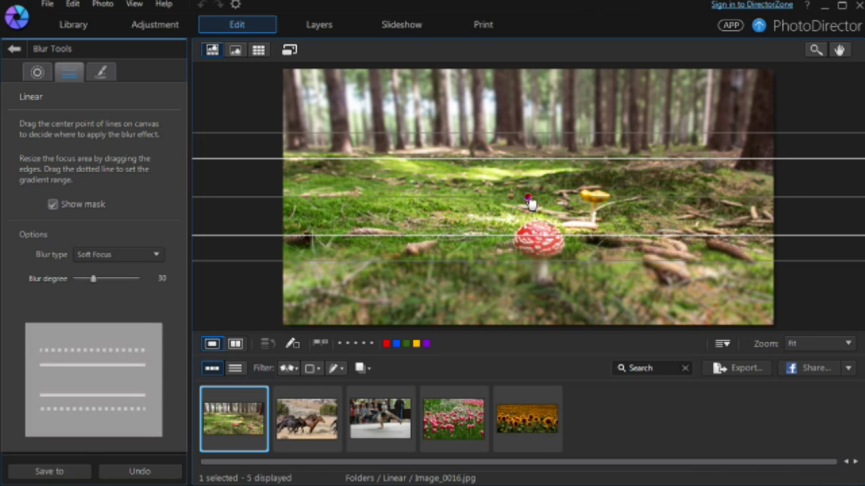
pyautogui.moveTo(528, 198); pyautogui.dragTo(525, 292)
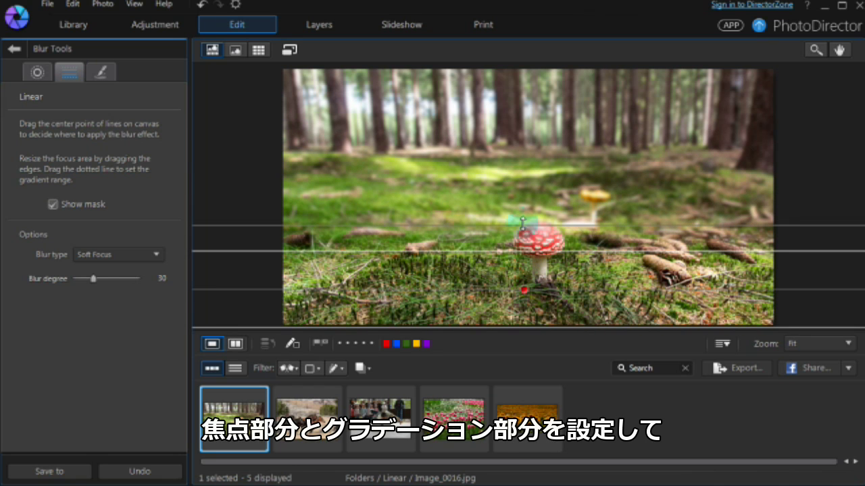
pyautogui.moveTo(523, 226); pyautogui.dragTo(523, 186)
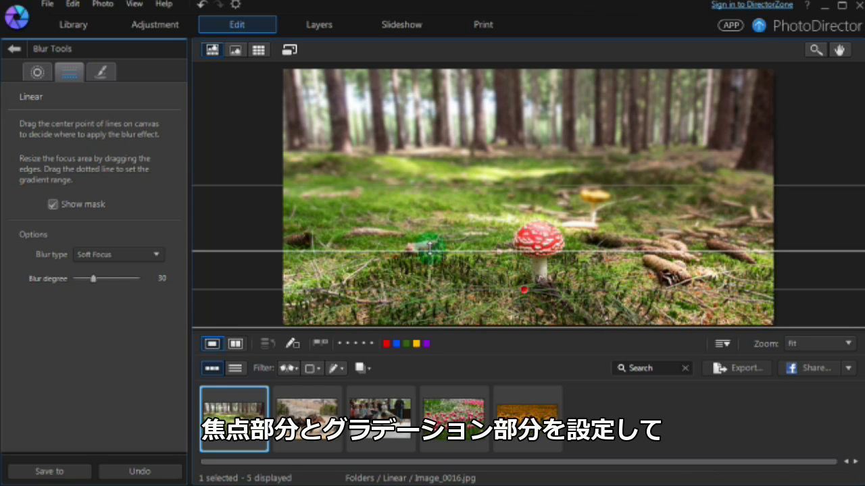
pyautogui.moveTo(410, 250); pyautogui.dragTo(411, 208)
pyautogui.moveTo(525, 292); pyautogui.dragTo(544, 282)
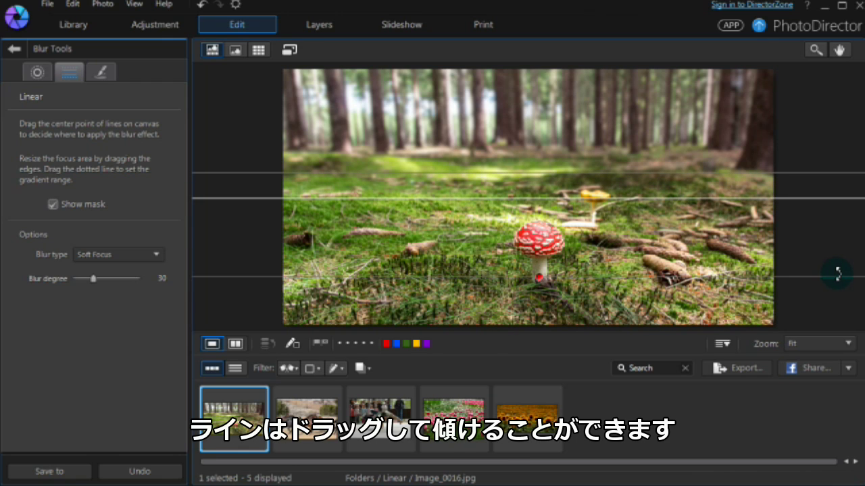
pyautogui.moveTo(838, 274)
pyautogui.mouseDown()
pyautogui.moveTo(817, 187)
pyautogui.moveTo(828, 279)
pyautogui.mouseUp()
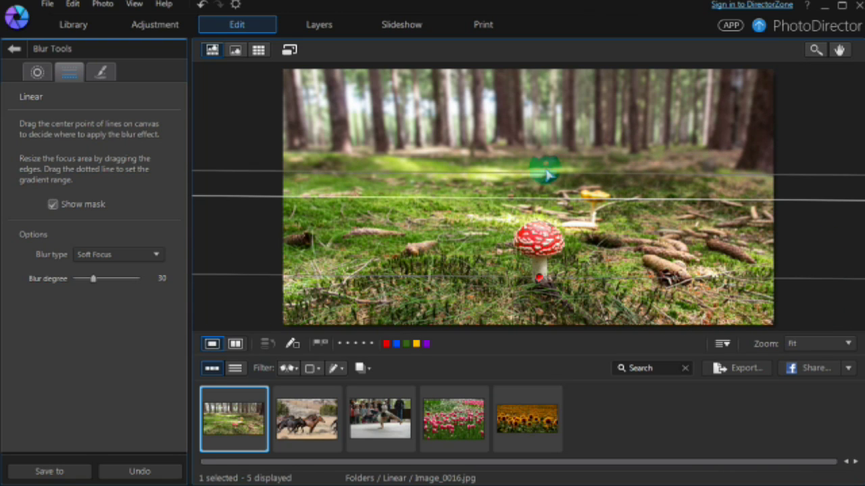
pyautogui.moveTo(540, 171); pyautogui.dragTo(540, 215)
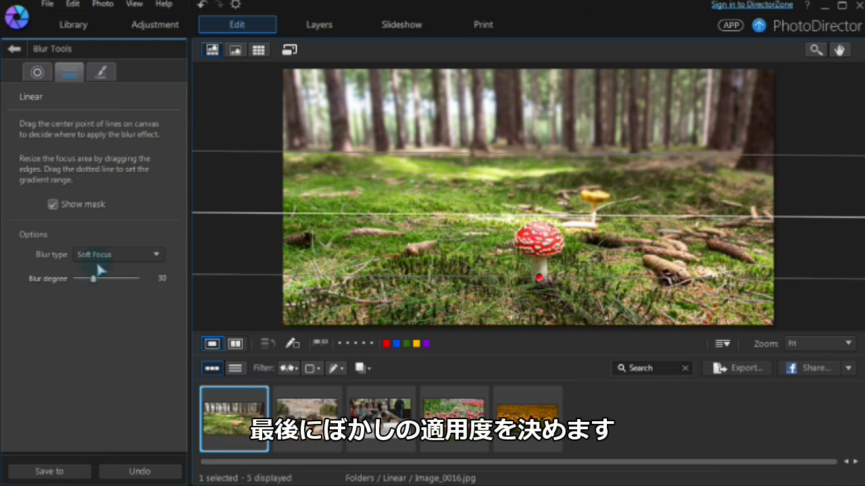
# Raise the blur degree to 100 and save the mushroom as a new copy when opening the horses
pyautogui.moveTo(98, 285); pyautogui.dragTo(146, 284)
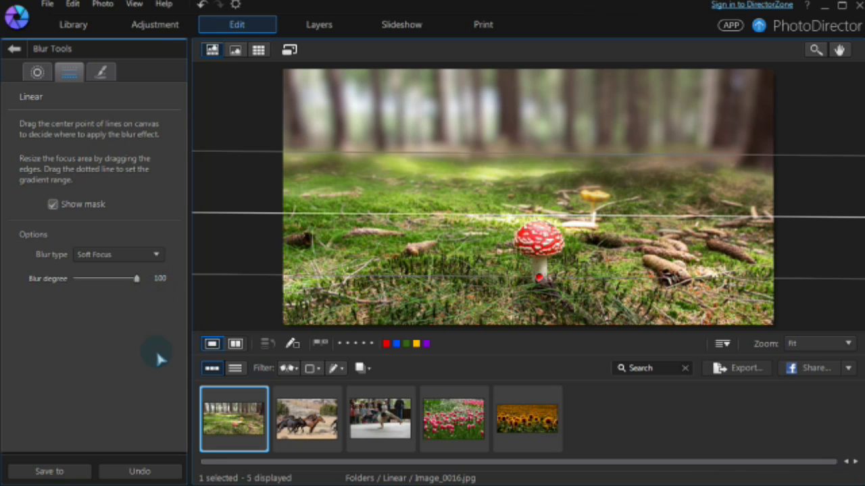
pyautogui.click(298, 423)
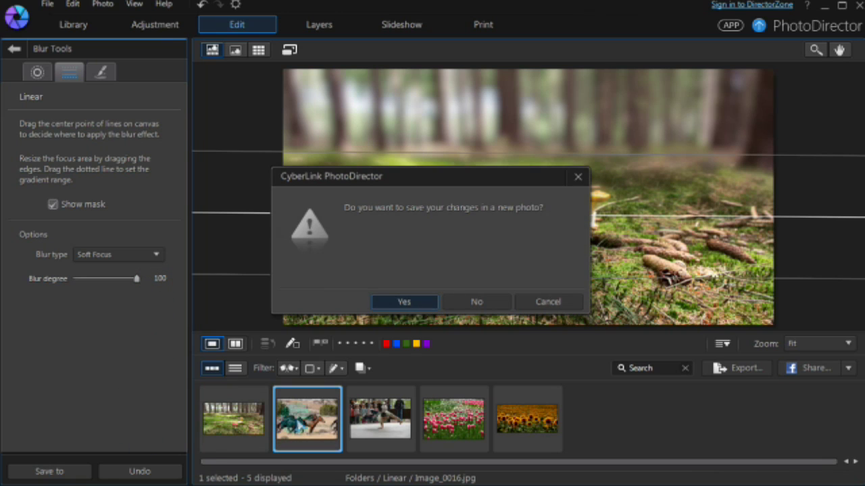
pyautogui.click(405, 302)
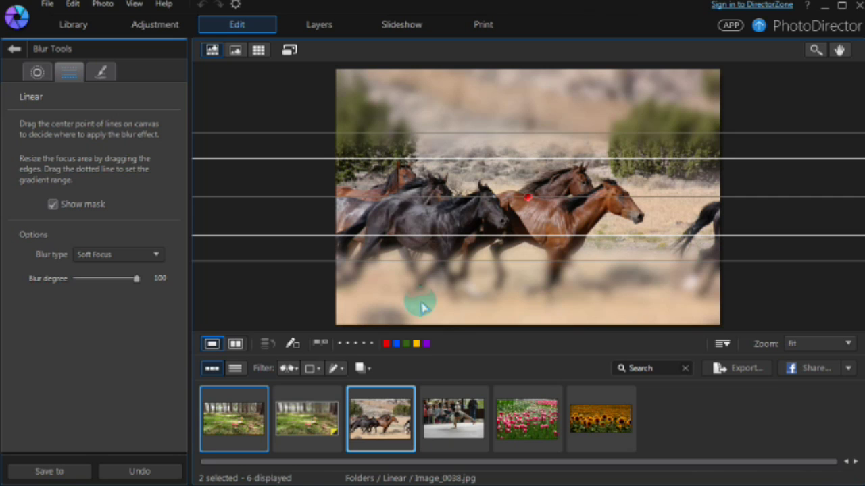
# Move the linear focus band lower and widen it around the running horses
pyautogui.moveTo(532, 202); pyautogui.dragTo(535, 223)
pyautogui.moveTo(531, 174); pyautogui.dragTo(531, 155)
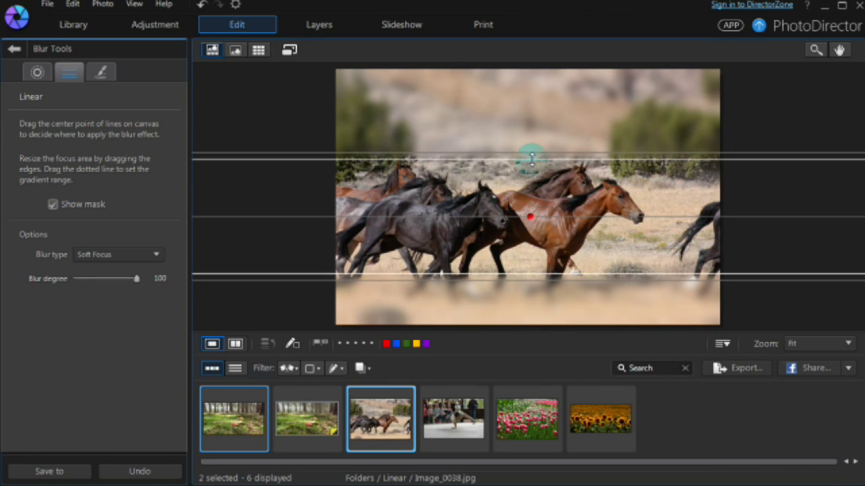
pyautogui.moveTo(520, 292); pyautogui.dragTo(531, 303)
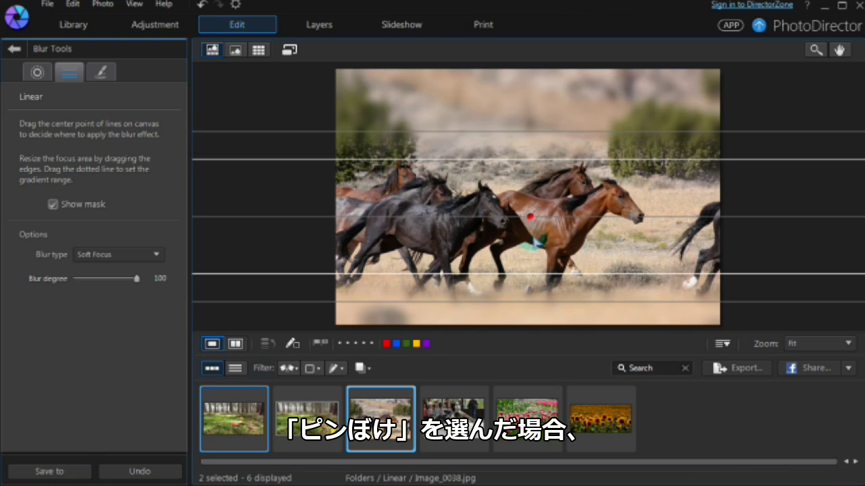
pyautogui.moveTo(533, 217); pyautogui.dragTo(535, 232)
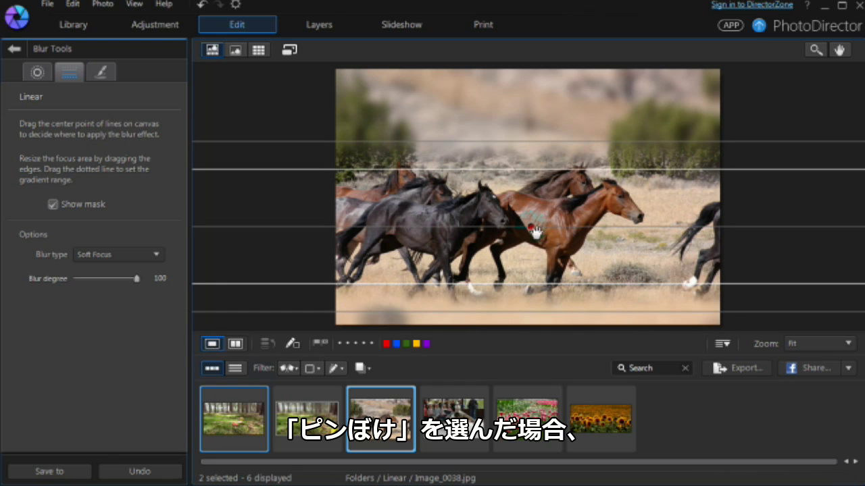
# Set the blur type to Bokeh with the X shape at degree 100 and spread the focus lines slightly
pyautogui.click(156, 254)
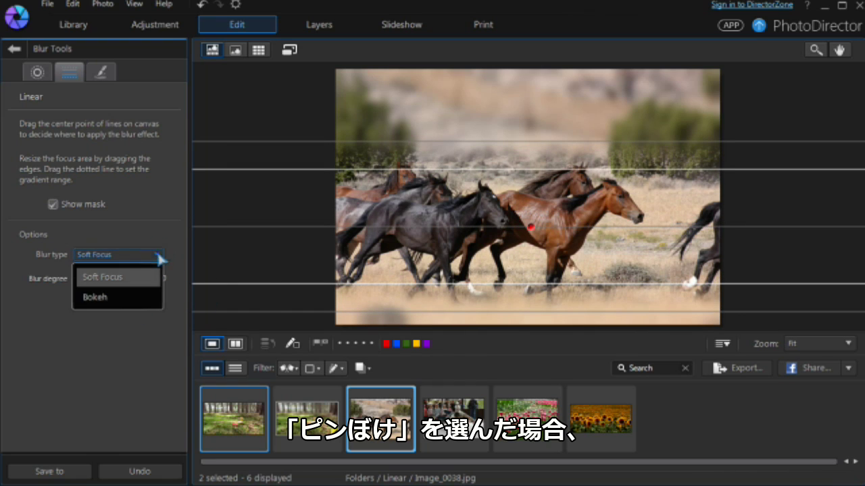
pyautogui.click(116, 297)
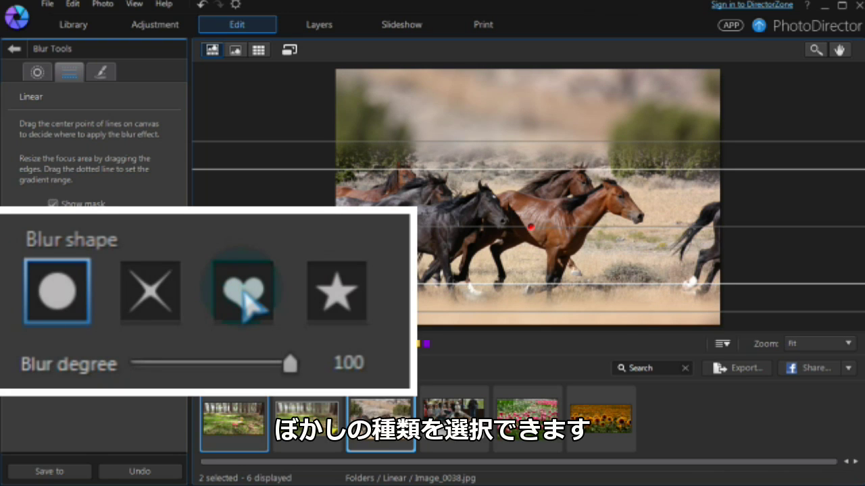
pyautogui.click(160, 297)
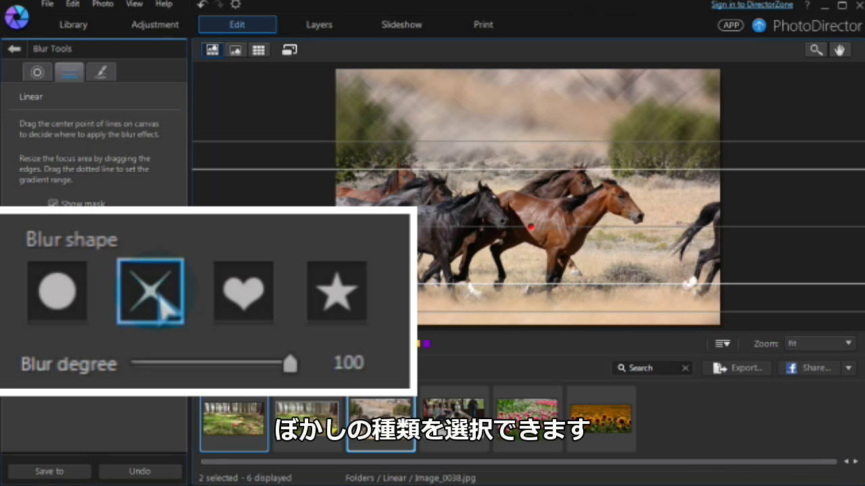
pyautogui.click(291, 366)
pyautogui.moveTo(292, 365)
pyautogui.mouseDown()
pyautogui.moveTo(140, 365)
pyautogui.moveTo(304, 368)
pyautogui.mouseUp()
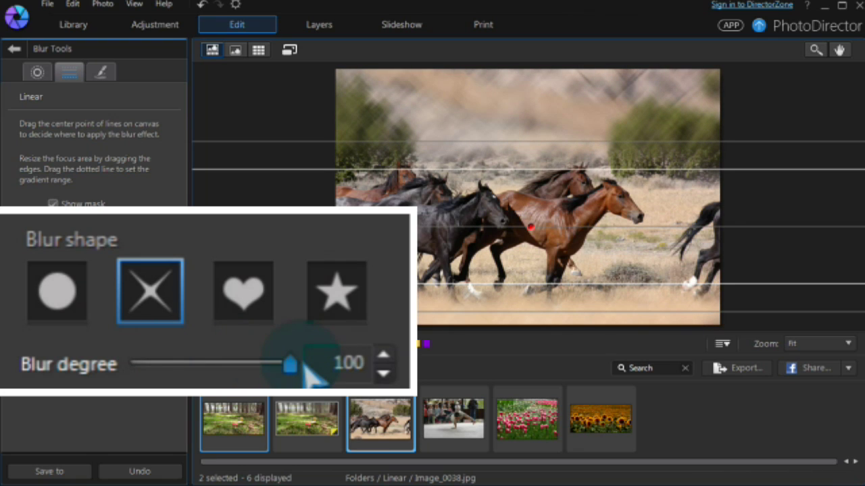
pyautogui.moveTo(499, 284); pyautogui.dragTo(499, 287)
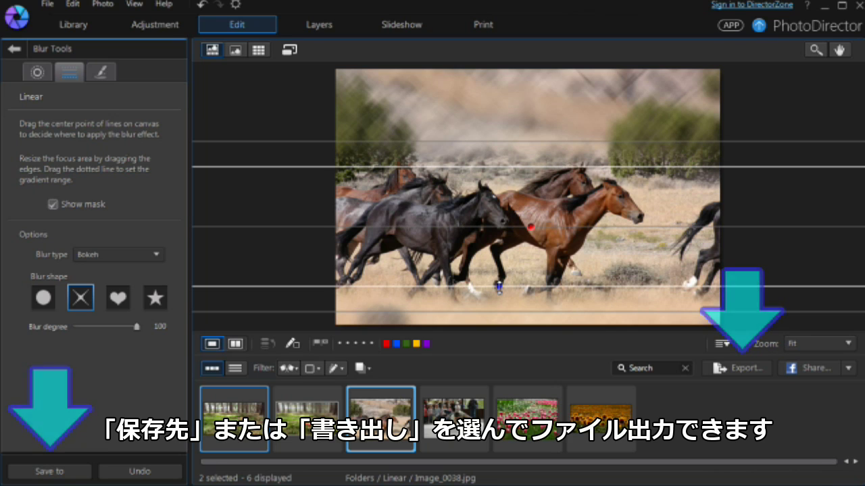
# Widen the focus band's gradient range and shift the band slightly lower on the horses
pyautogui.moveTo(499, 287); pyautogui.dragTo(498, 299)
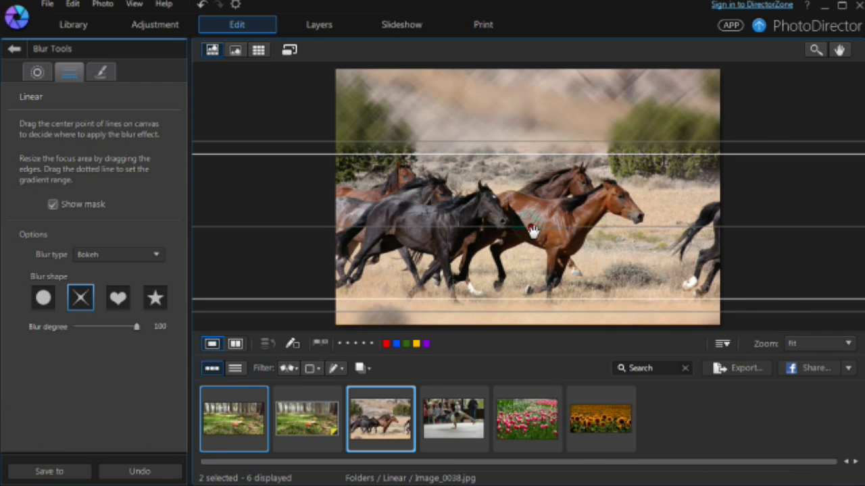
pyautogui.moveTo(531, 230); pyautogui.dragTo(534, 239)
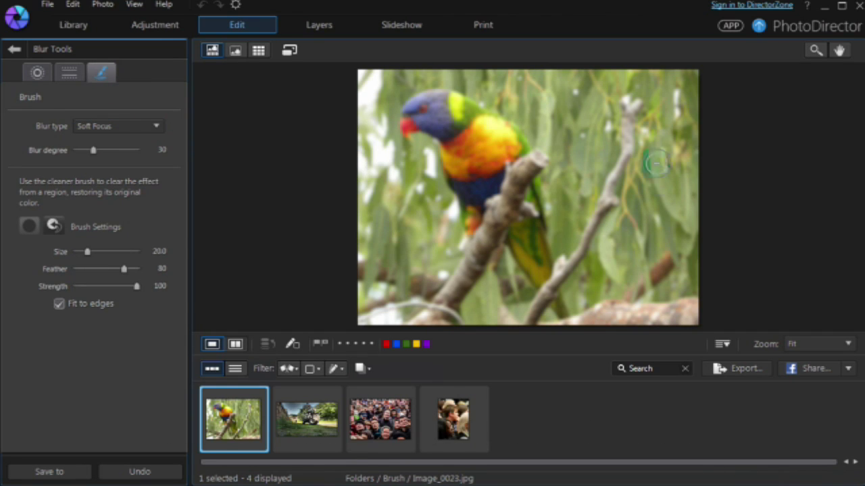
# Set Soft Focus to 54 and brush the blur off the parrot's head and body at size 22.1, feather 28
pyautogui.moveTo(93, 149); pyautogui.dragTo(138, 149)
pyautogui.moveTo(115, 150)
pyautogui.mouseDown()
pyautogui.moveTo(138, 150)
pyautogui.moveTo(108, 150)
pyautogui.mouseUp()
pyautogui.click(52, 225)
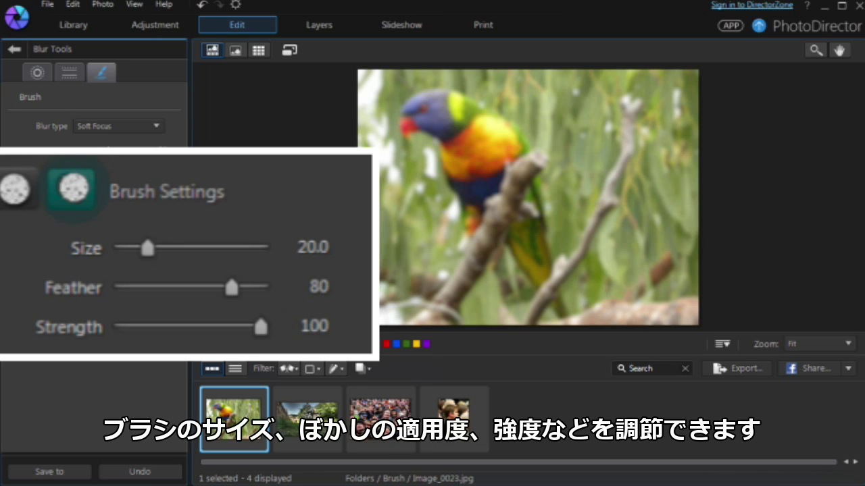
pyautogui.moveTo(231, 288); pyautogui.dragTo(155, 287)
pyautogui.moveTo(147, 248); pyautogui.dragTo(162, 249)
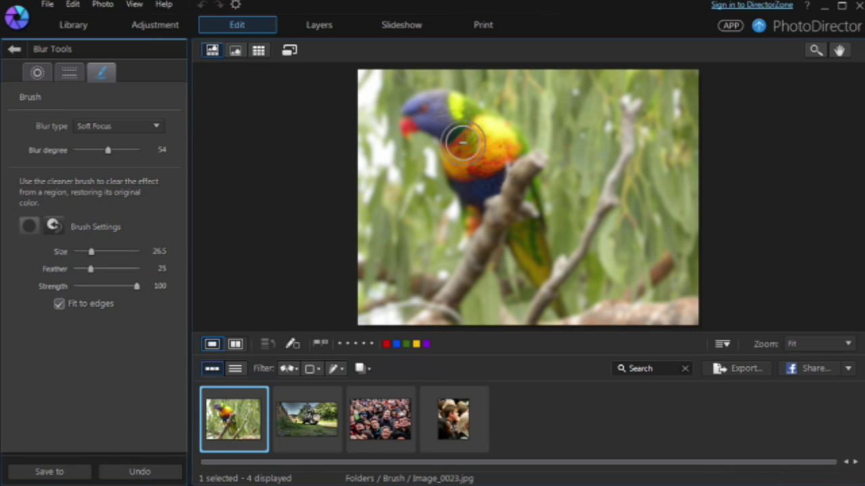
pyautogui.moveTo(462, 142)
pyautogui.mouseDown()
pyautogui.moveTo(513, 216)
pyautogui.moveTo(502, 134)
pyautogui.moveTo(415, 111)
pyautogui.moveTo(492, 194)
pyautogui.moveTo(496, 216)
pyautogui.moveTo(535, 270)
pyautogui.moveTo(518, 174)
pyautogui.mouseUp()
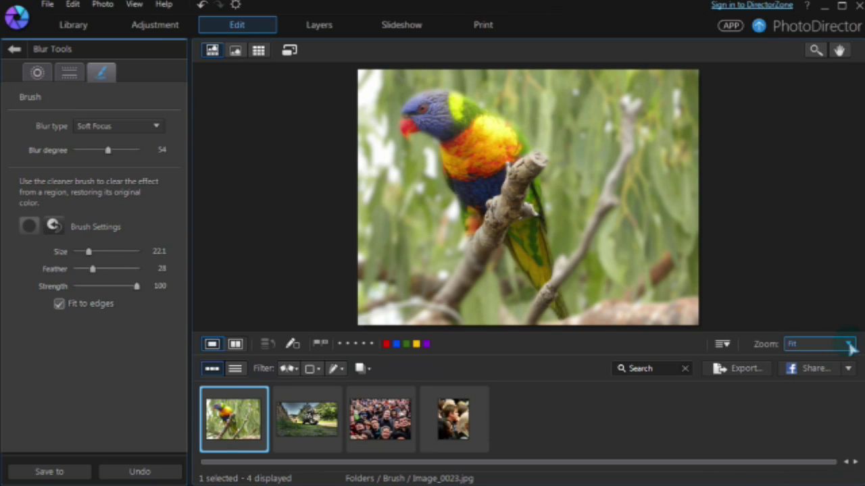
pyautogui.click(849, 346)
# At 50% zoom, brush the blur off the parrot's chest and green feathers, then return to Fit
pyautogui.click(820, 241)
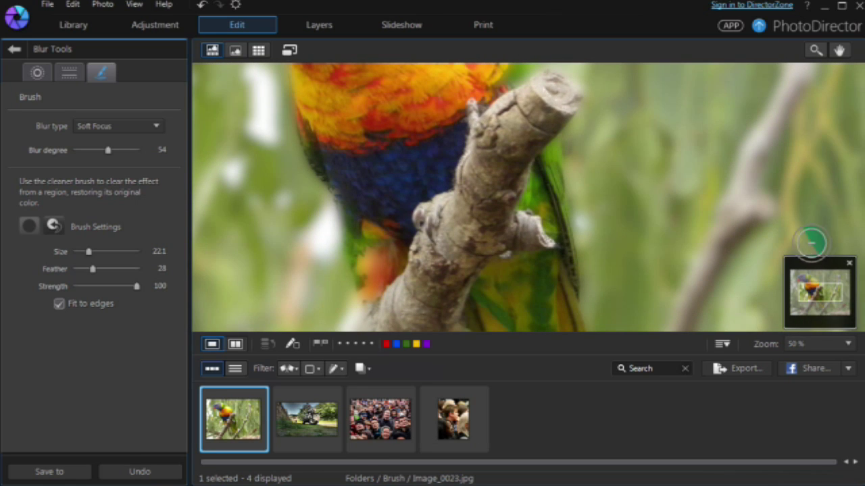
pyautogui.moveTo(365, 218)
pyautogui.mouseDown()
pyautogui.moveTo(357, 246)
pyautogui.moveTo(367, 294)
pyautogui.moveTo(366, 225)
pyautogui.moveTo(374, 283)
pyautogui.moveTo(394, 212)
pyautogui.mouseUp()
pyautogui.moveTo(513, 284)
pyautogui.mouseDown()
pyautogui.moveTo(494, 269)
pyautogui.moveTo(535, 311)
pyautogui.moveTo(550, 308)
pyautogui.moveTo(540, 189)
pyautogui.moveTo(513, 162)
pyautogui.moveTo(517, 109)
pyautogui.mouseUp()
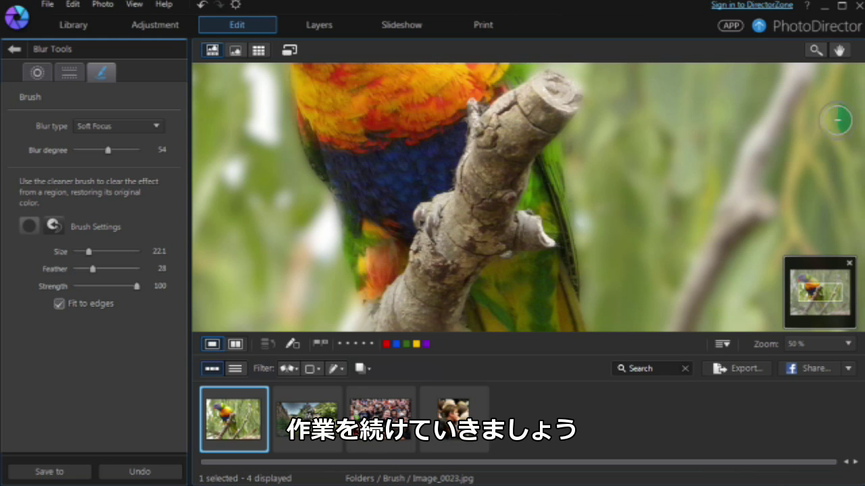
pyautogui.hotkey('ctrl', '0')
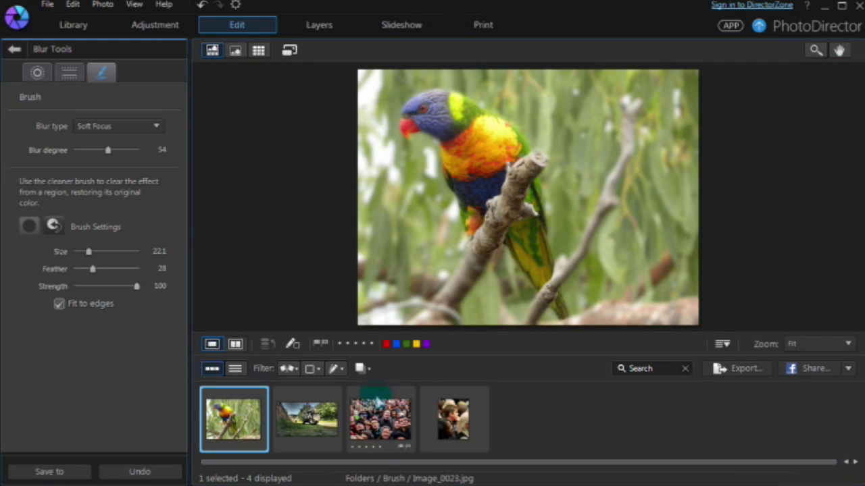
# Save the parrot as a new photo, then blur the crowd at 100 and brush faces sharp at size 63.4, feather 5
pyautogui.click(379, 419)
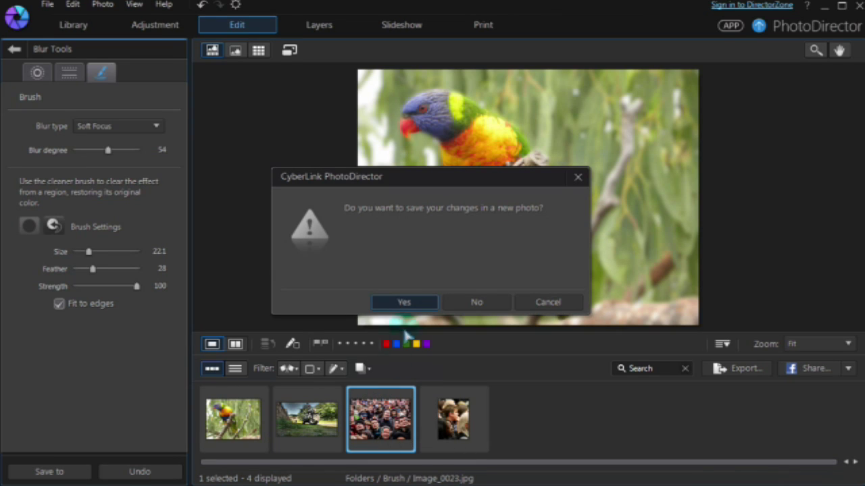
pyautogui.click(406, 303)
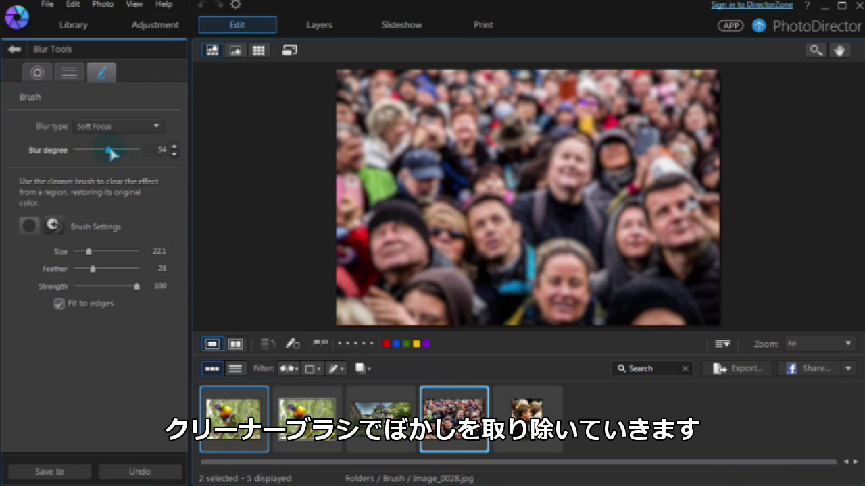
pyautogui.moveTo(109, 154); pyautogui.dragTo(137, 152)
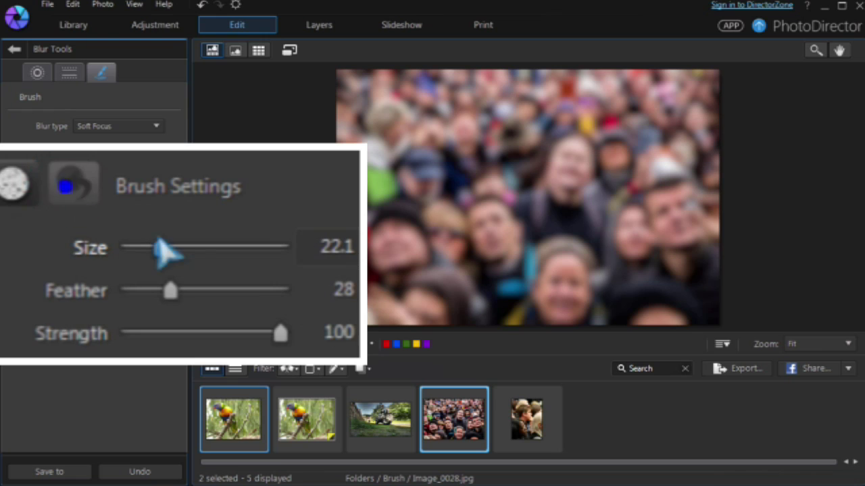
pyautogui.moveTo(169, 246); pyautogui.dragTo(226, 243)
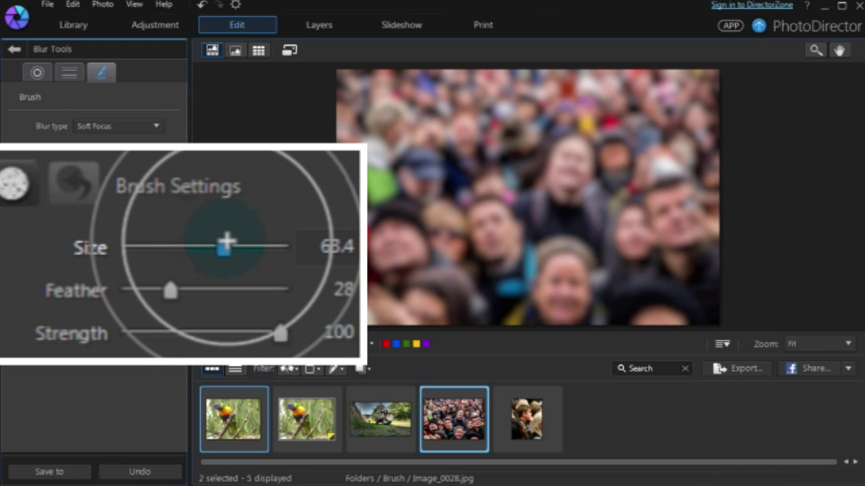
pyautogui.moveTo(172, 292)
pyautogui.mouseDown()
pyautogui.moveTo(193, 291)
pyautogui.moveTo(135, 290)
pyautogui.mouseUp()
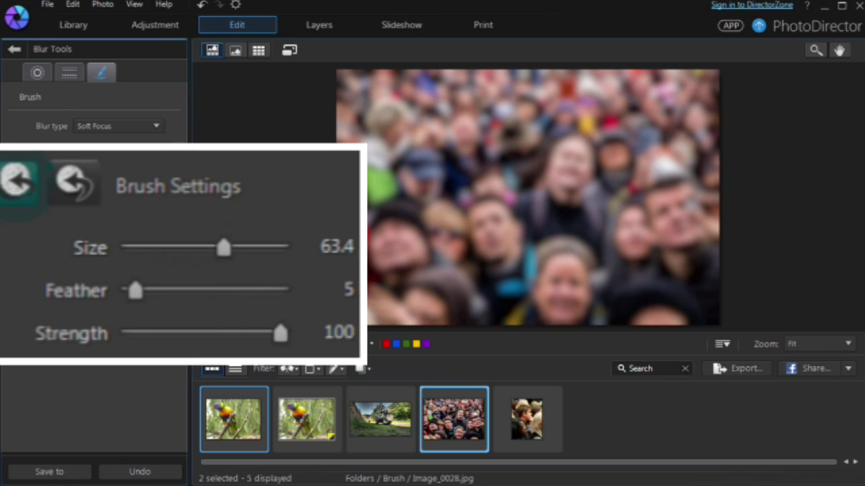
pyautogui.moveTo(386, 87)
pyautogui.mouseDown()
pyautogui.moveTo(517, 126)
pyautogui.moveTo(392, 101)
pyautogui.moveTo(388, 183)
pyautogui.moveTo(439, 257)
pyautogui.moveTo(498, 162)
pyautogui.moveTo(597, 236)
pyautogui.moveTo(642, 212)
pyautogui.moveTo(689, 236)
pyautogui.moveTo(654, 304)
pyautogui.mouseUp()
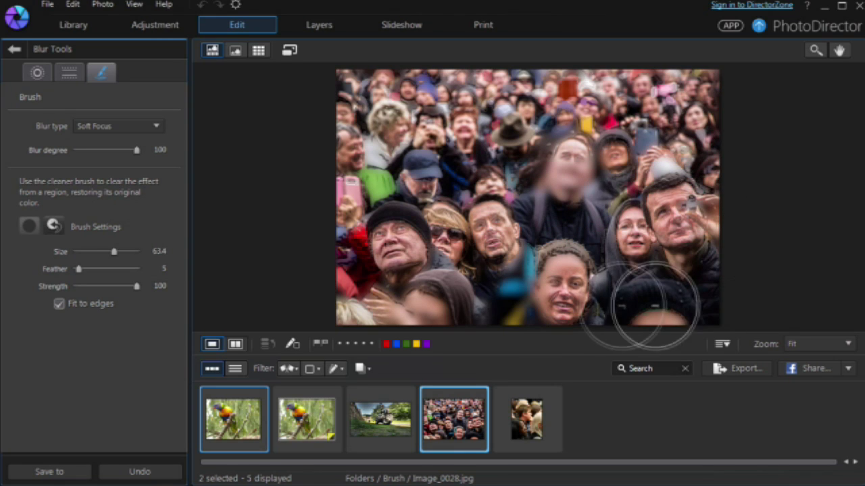
# Brush blur onto the face at the crowd photo's centre, with brush size 59.0
pyautogui.click(30, 225)
pyautogui.moveTo(558, 160); pyautogui.dragTo(567, 169)
pyautogui.moveTo(234, 242); pyautogui.dragTo(168, 251)
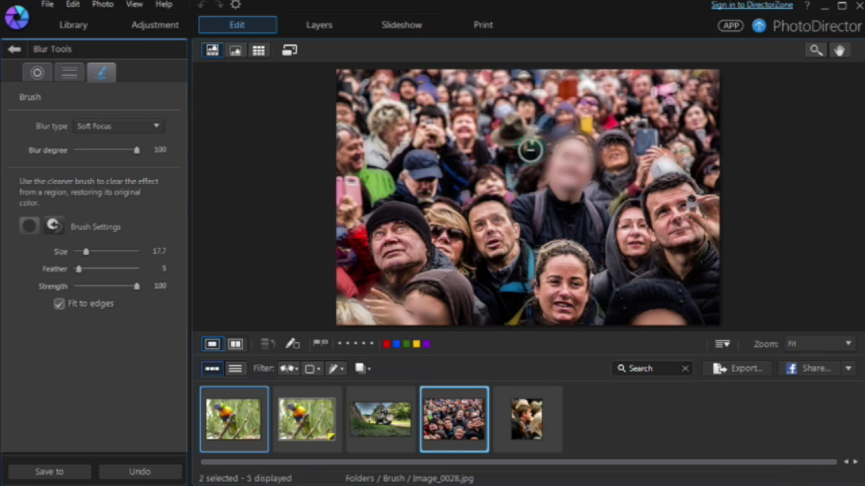
pyautogui.scroll(8, 560, 119)
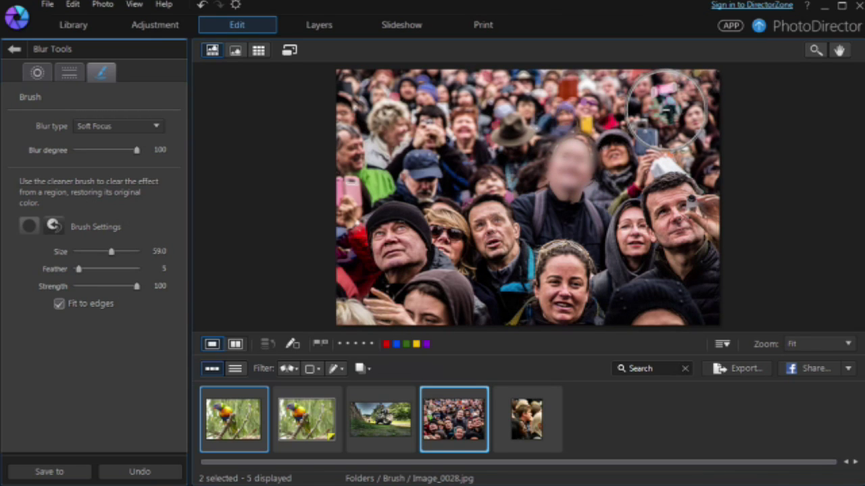